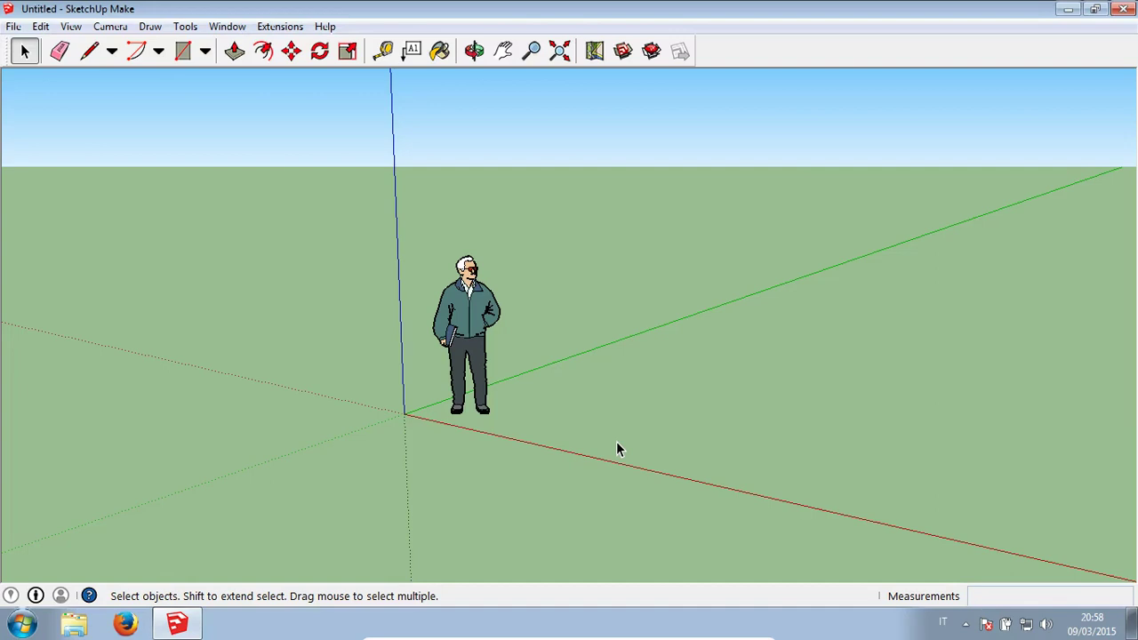
# Step: Orbit the view downward until the sky is hidden and the ground plane fills the window
pyautogui.moveTo(558, 331)
pyautogui.mouseDown(button='middle')
pyautogui.moveTo(539, 394)
pyautogui.moveTo(491, 346)
pyautogui.moveTo(427, 329)
pyautogui.mouseUp(button='middle')
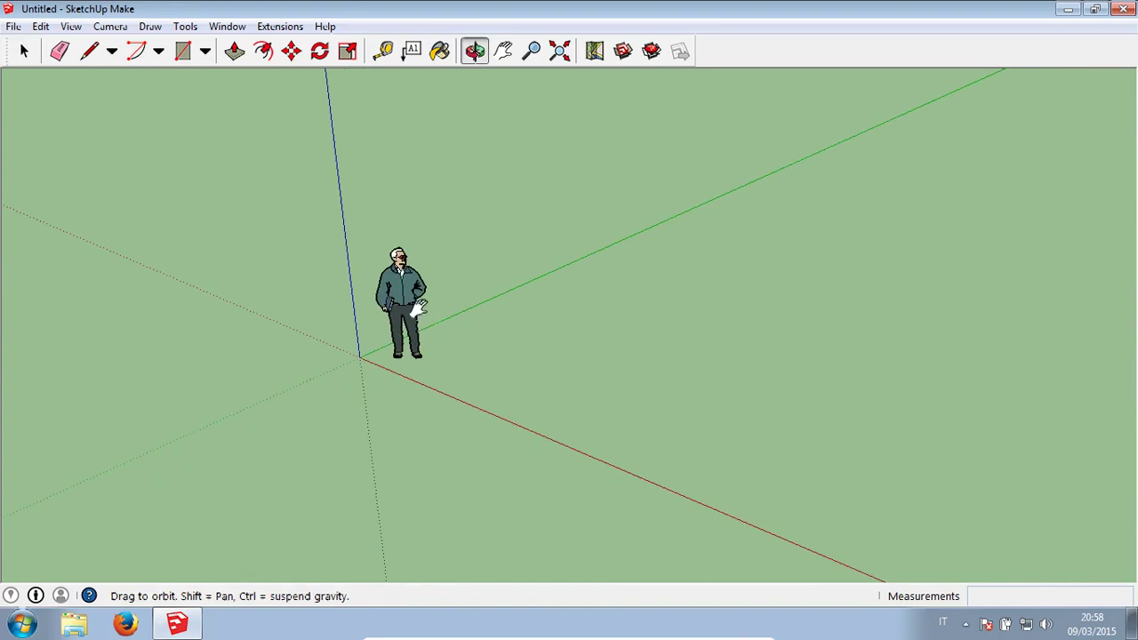
# Step: With the Line tool, draw a first ground edge exactly 2 m long along the red axis
pyautogui.click(88, 54)
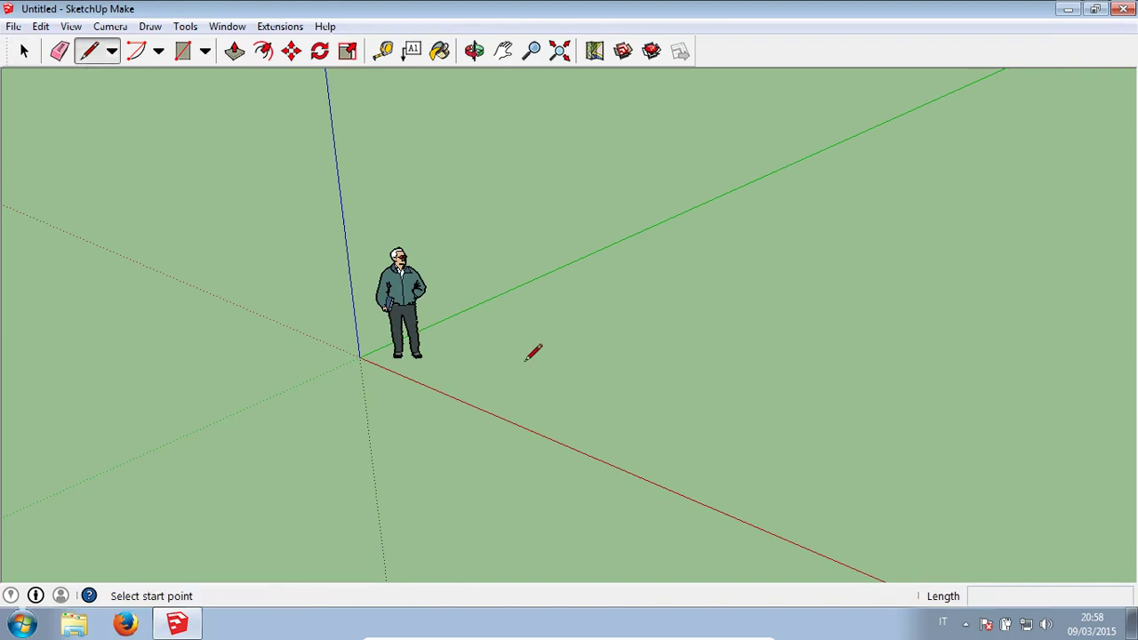
pyautogui.click(524, 360)
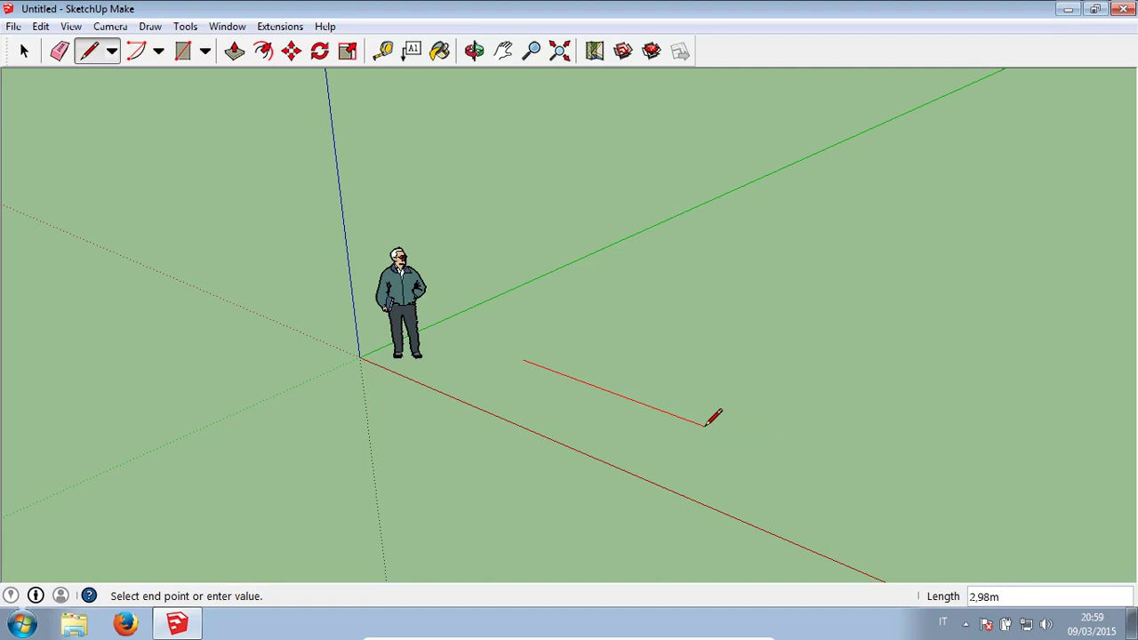
pyautogui.write('2')
pyautogui.press('Return')
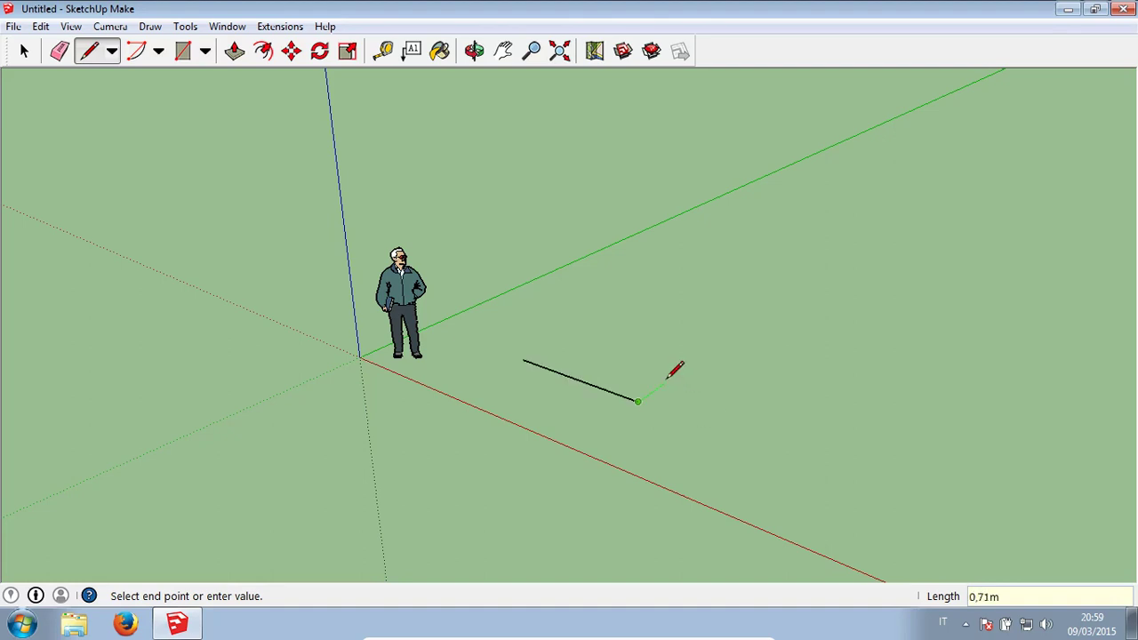
# Step: Zoom in and end a second edge along the green axis, forming an L-shaped corner
pyautogui.scroll(1, 673, 370)
pyautogui.scroll(2, 676, 369)
pyautogui.scroll(1, 685, 365)
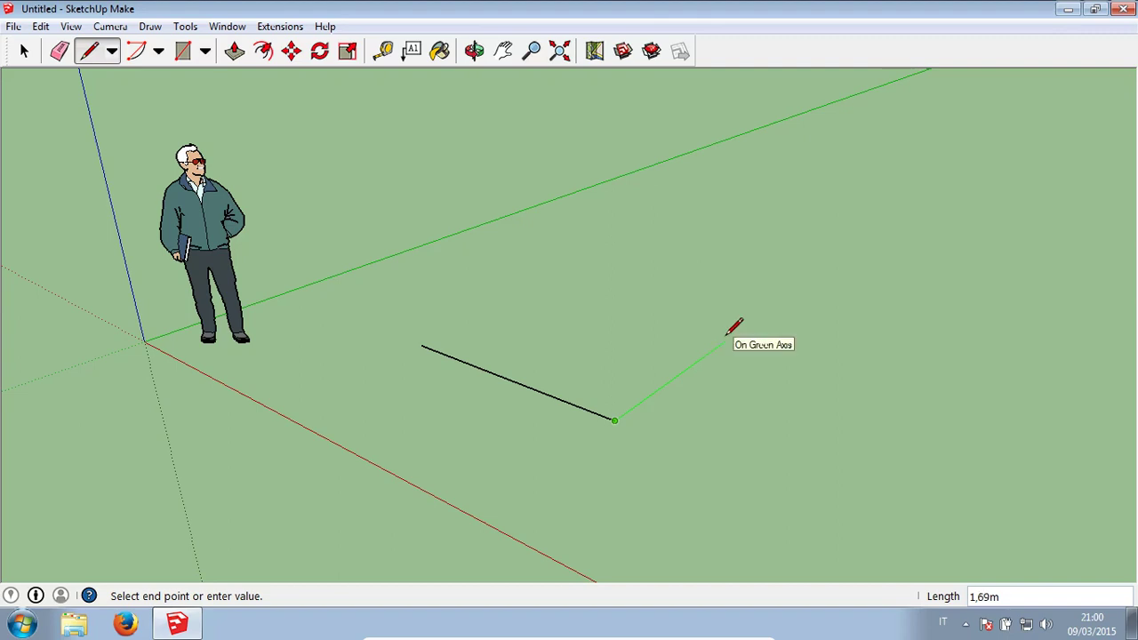
pyautogui.click(727, 339)
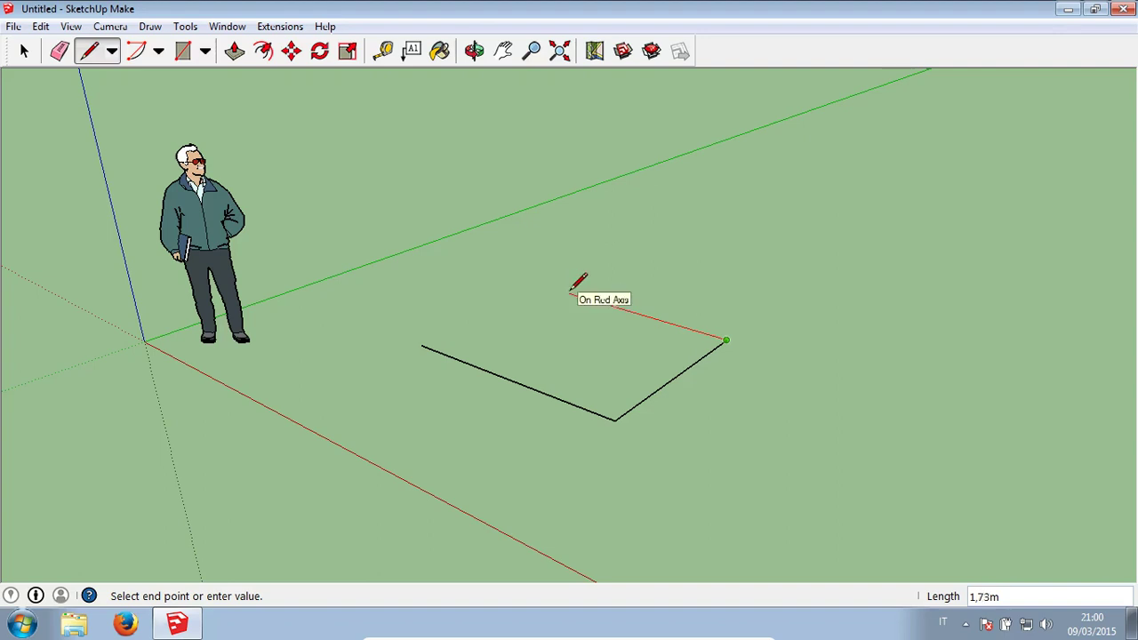
# Step: Draw the third edge locked to the red axis, then close back to the start point to form the face
pyautogui.press('shift')
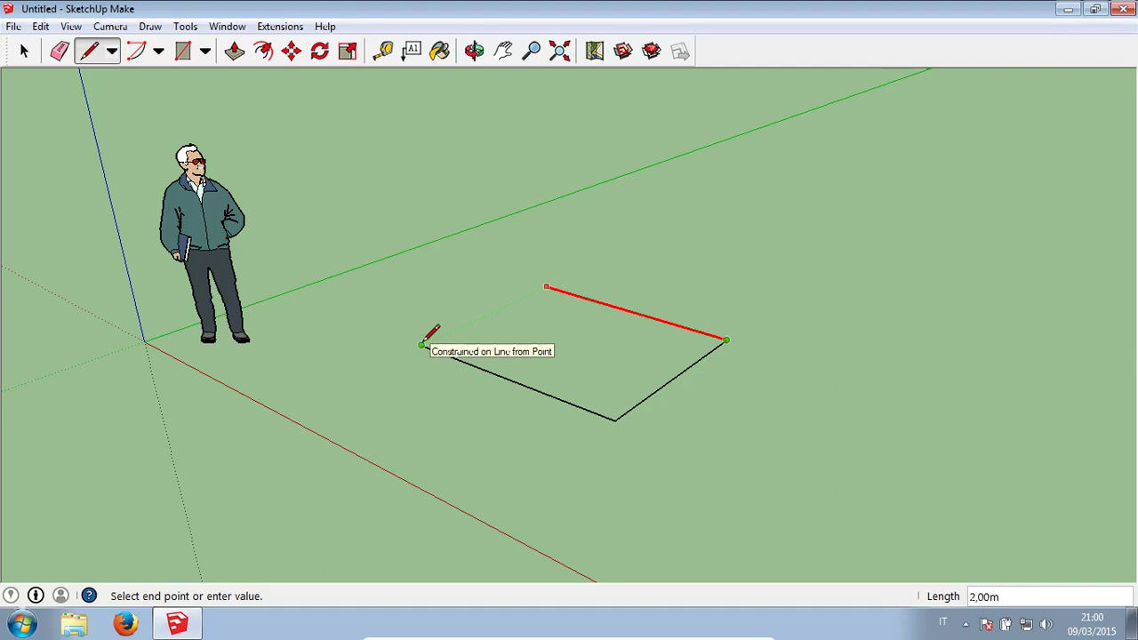
pyautogui.click(423, 344)
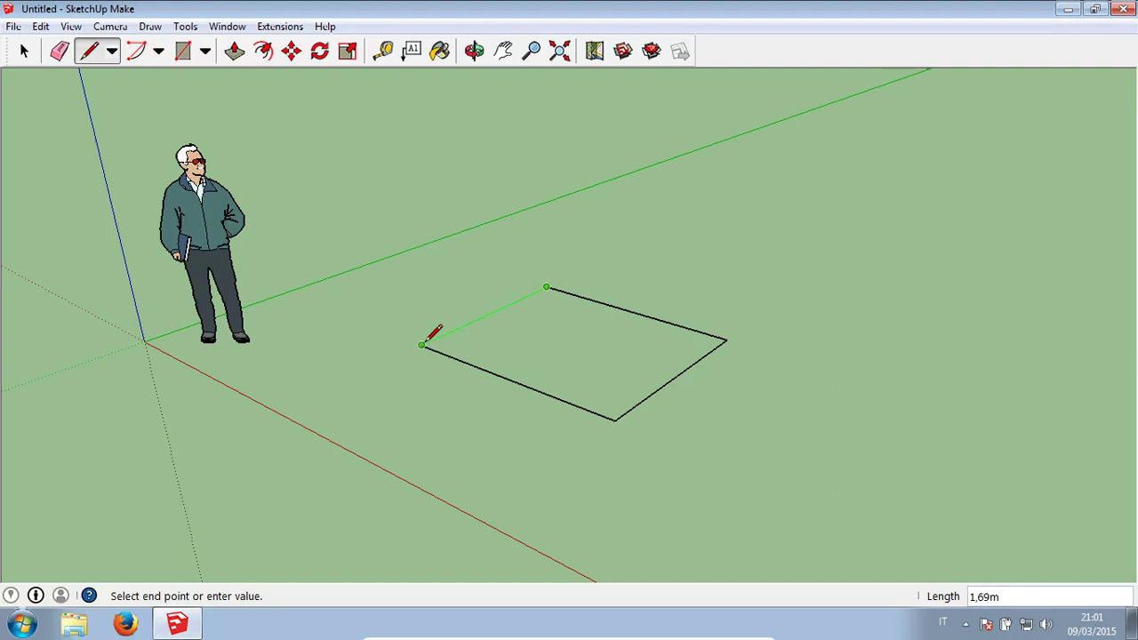
pyautogui.click(422, 344)
pyautogui.moveTo(655, 279); pyautogui.dragTo(629, 370, button='middle')
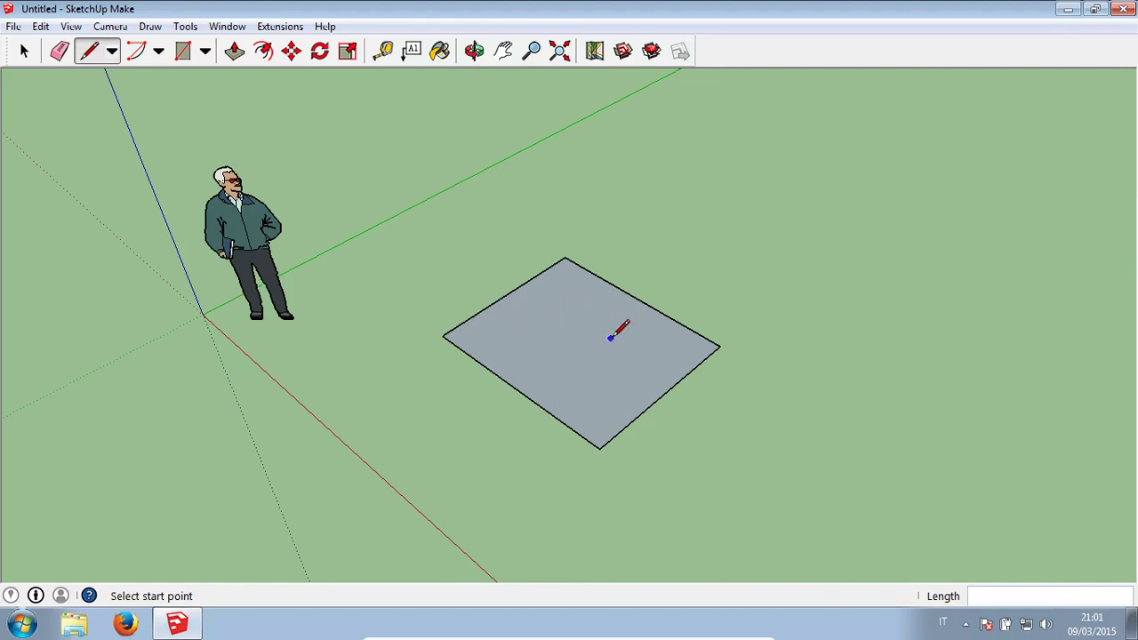
pyautogui.keyDown('shift'); pyautogui.moveTo(614, 330); pyautogui.dragTo(546, 307, button='middle'); pyautogui.keyUp('shift')
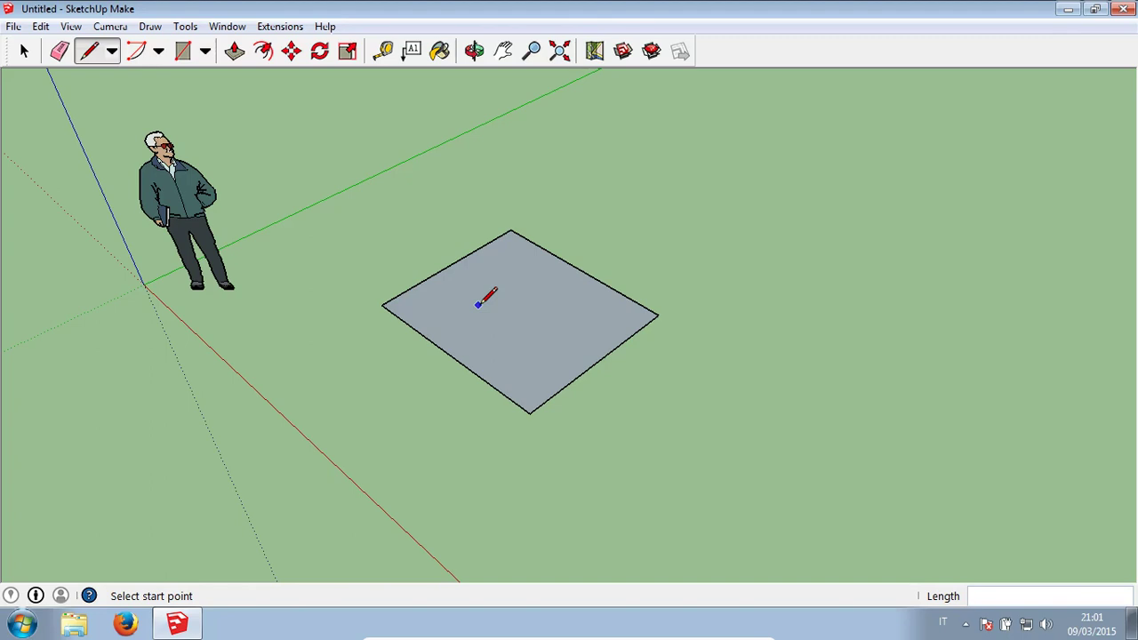
pyautogui.click(479, 304)
pyautogui.moveTo(483, 204); pyautogui.dragTo(499, 175, button='middle')
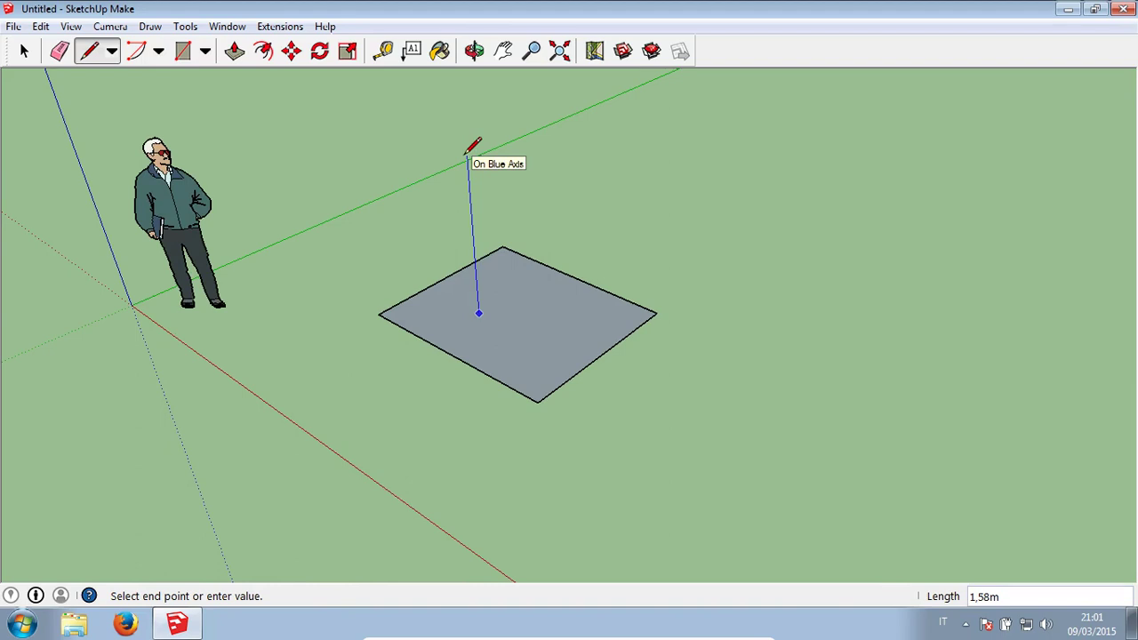
pyautogui.press('Escape')
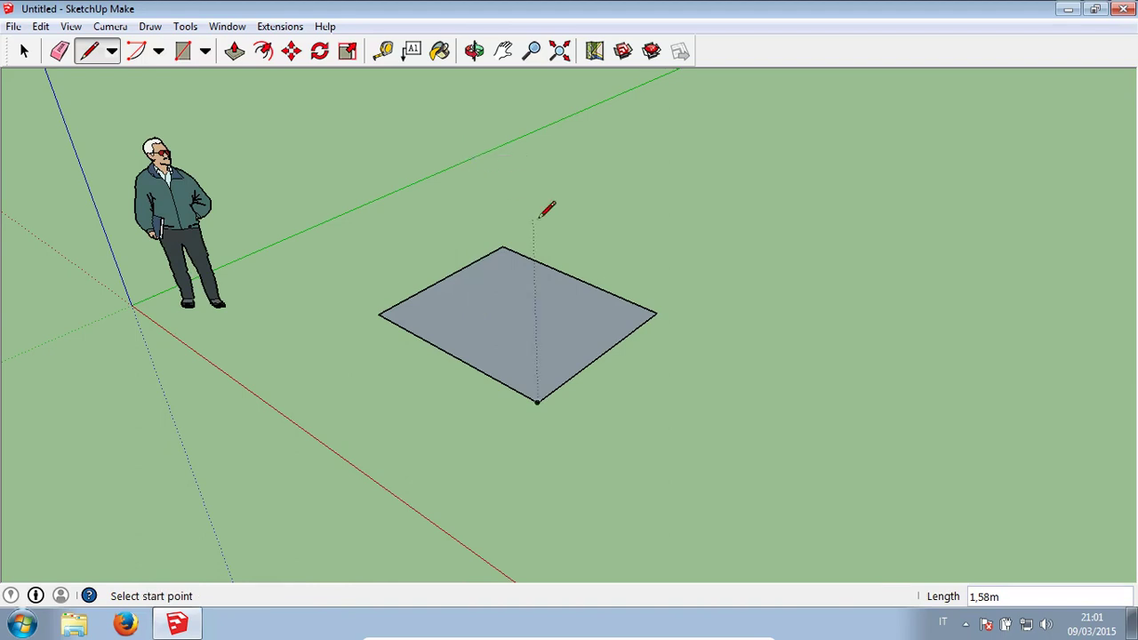
pyautogui.moveTo(538, 211)
pyautogui.mouseDown(button='middle')
pyautogui.moveTo(552, 291)
pyautogui.moveTo(539, 327)
pyautogui.moveTo(516, 269)
pyautogui.mouseUp(button='middle')
pyautogui.scroll(-2, 538, 327)
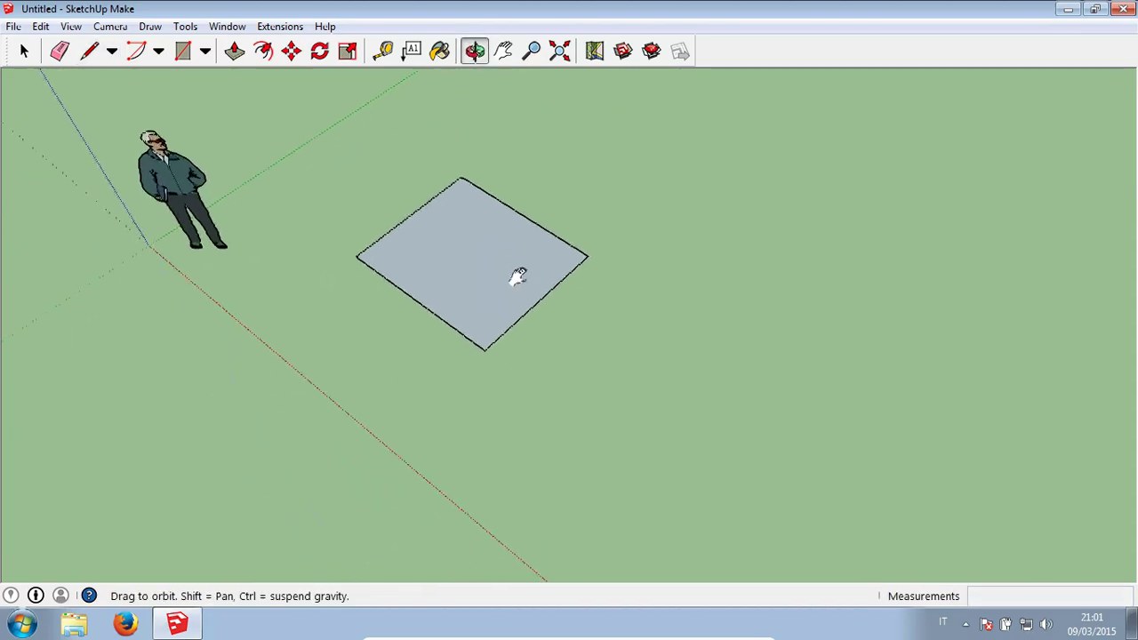
# Step: Draw a circle beside the square by placing its centre and radius, creating a grey circular face
pyautogui.click(204, 50)
pyautogui.click(207, 116)
pyautogui.click(714, 385)
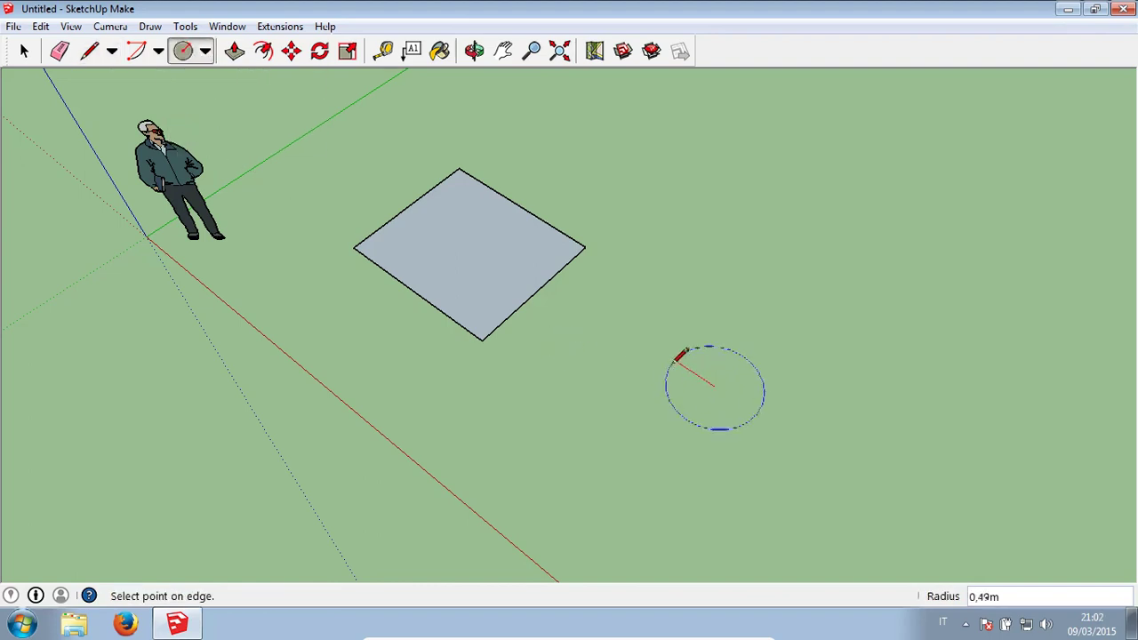
pyautogui.click(659, 336)
pyautogui.scroll(2, 718, 378)
pyautogui.scroll(1, 738, 384)
pyautogui.press('space')
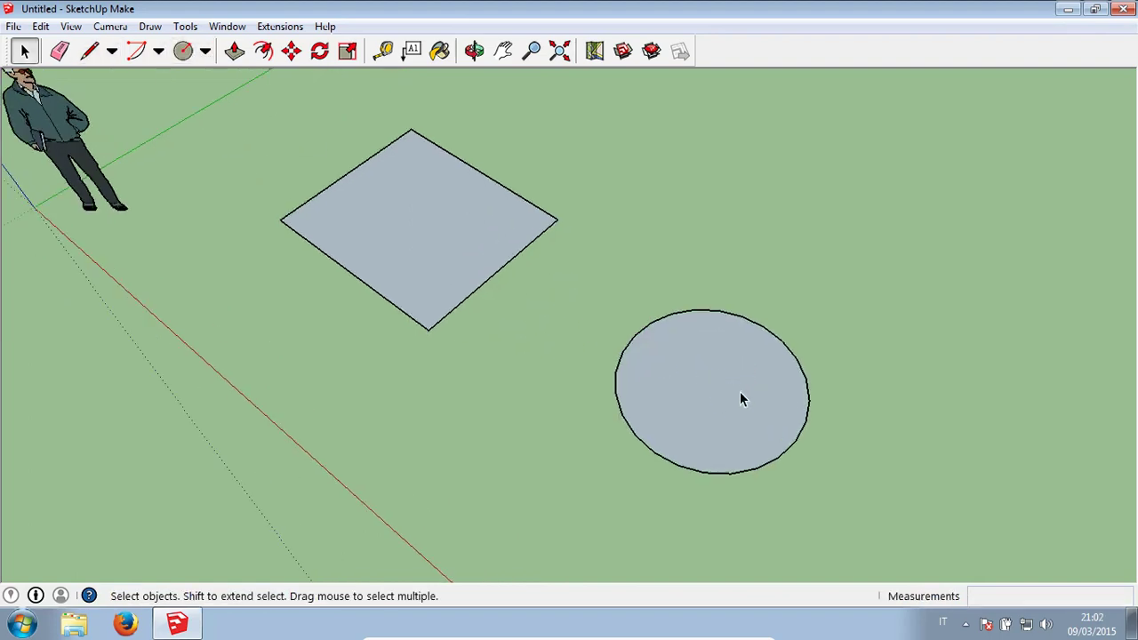
pyautogui.scroll(1, 786, 388)
pyautogui.scroll(1, 787, 386)
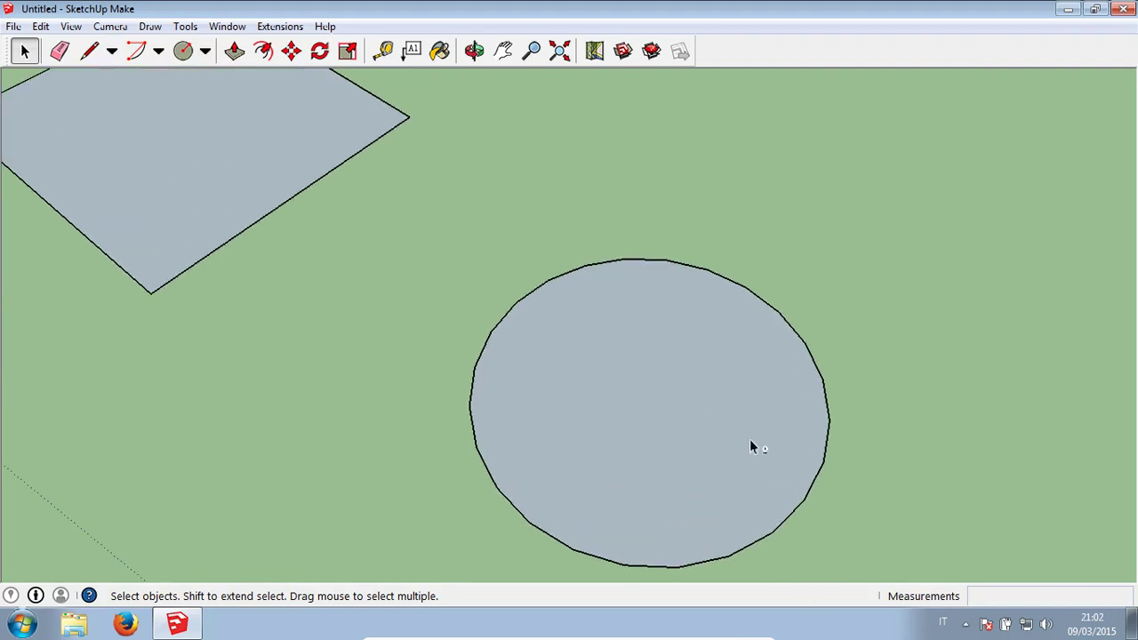
pyautogui.moveTo(751, 446); pyautogui.dragTo(719, 379, button='middle')
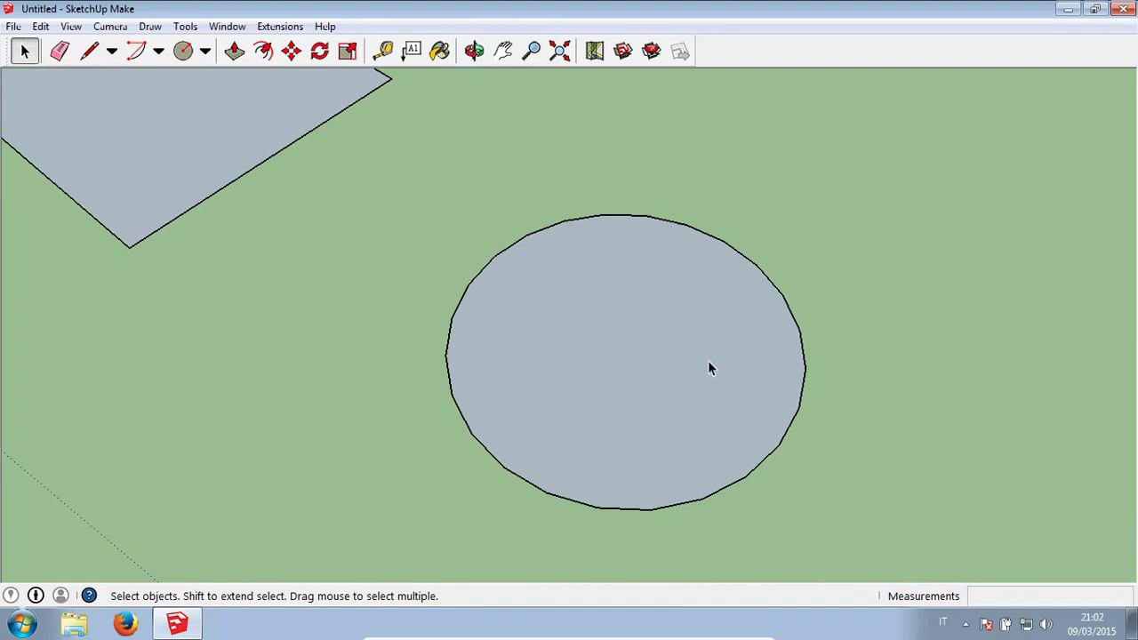
pyautogui.press('l')
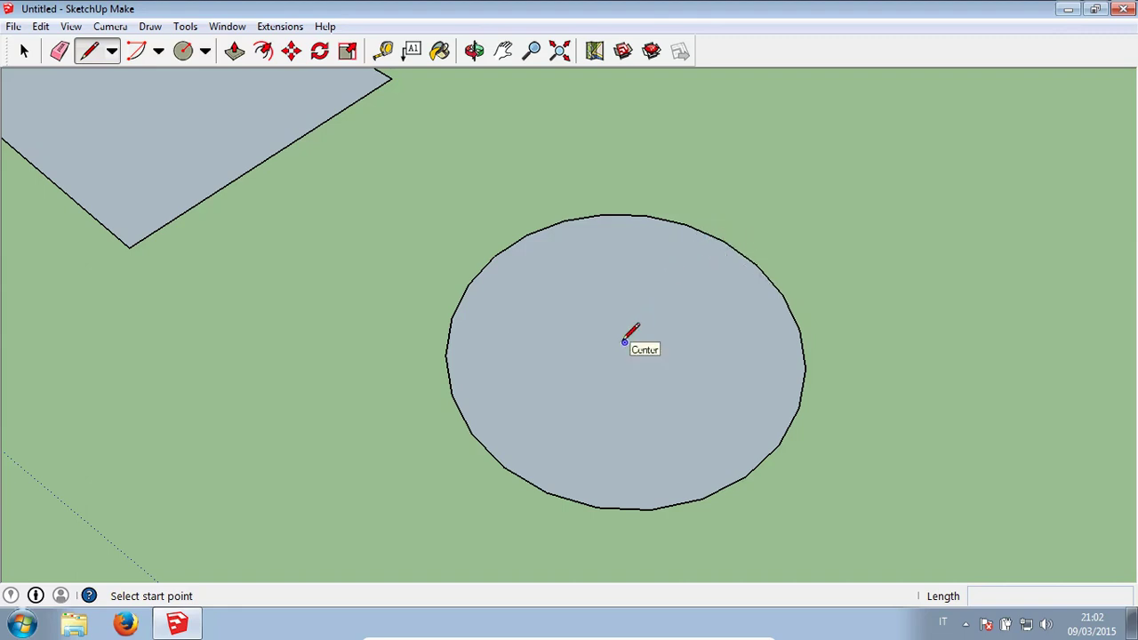
# Step: Draw a line starting at the circle's centre point and ending on its edge
pyautogui.click(625, 341)
pyautogui.moveTo(628, 332)
pyautogui.mouseDown(button='middle')
pyautogui.moveTo(650, 186)
pyautogui.moveTo(634, 152)
pyautogui.mouseUp(button='middle')
pyautogui.click(634, 152)
pyautogui.moveTo(661, 204)
pyautogui.mouseDown(button='middle')
pyautogui.moveTo(688, 317)
pyautogui.moveTo(729, 317)
pyautogui.moveTo(604, 315)
pyautogui.moveTo(591, 345)
pyautogui.mouseUp(button='middle')
pyautogui.press('space')
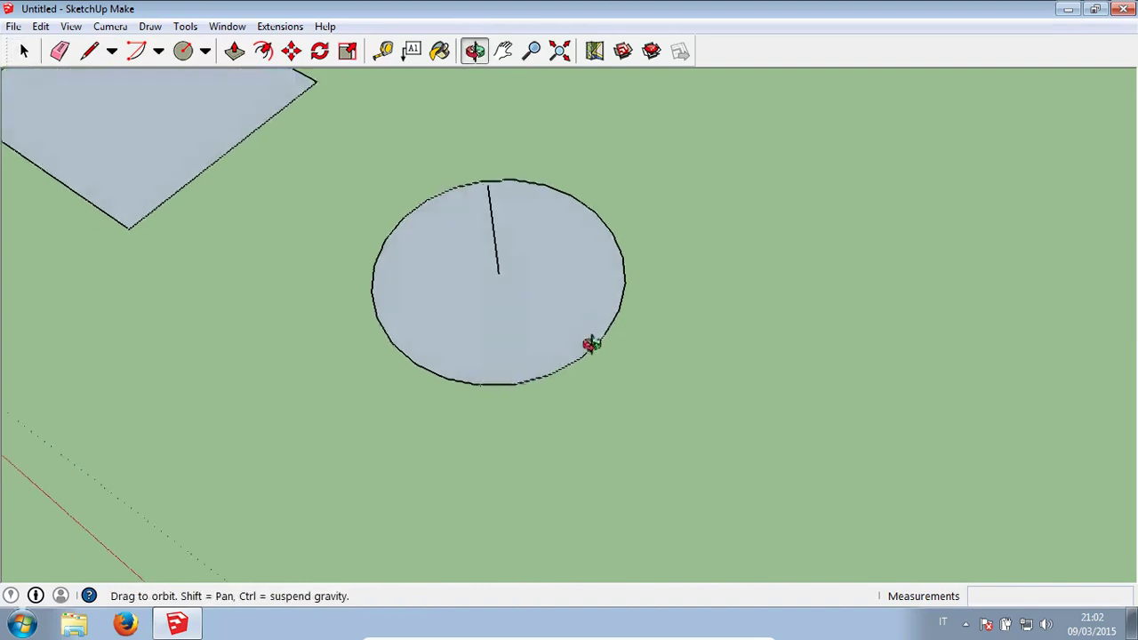
pyautogui.scroll(-2, 590, 352)
pyautogui.scroll(-1, 592, 352)
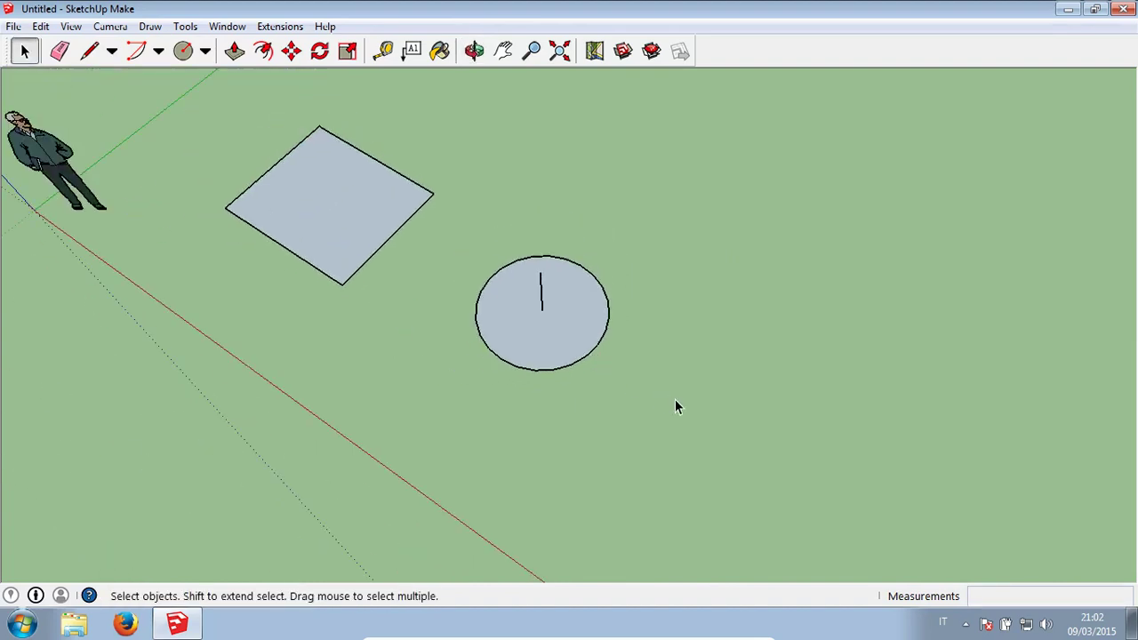
pyautogui.moveTo(675, 399); pyautogui.dragTo(622, 380, button='middle')
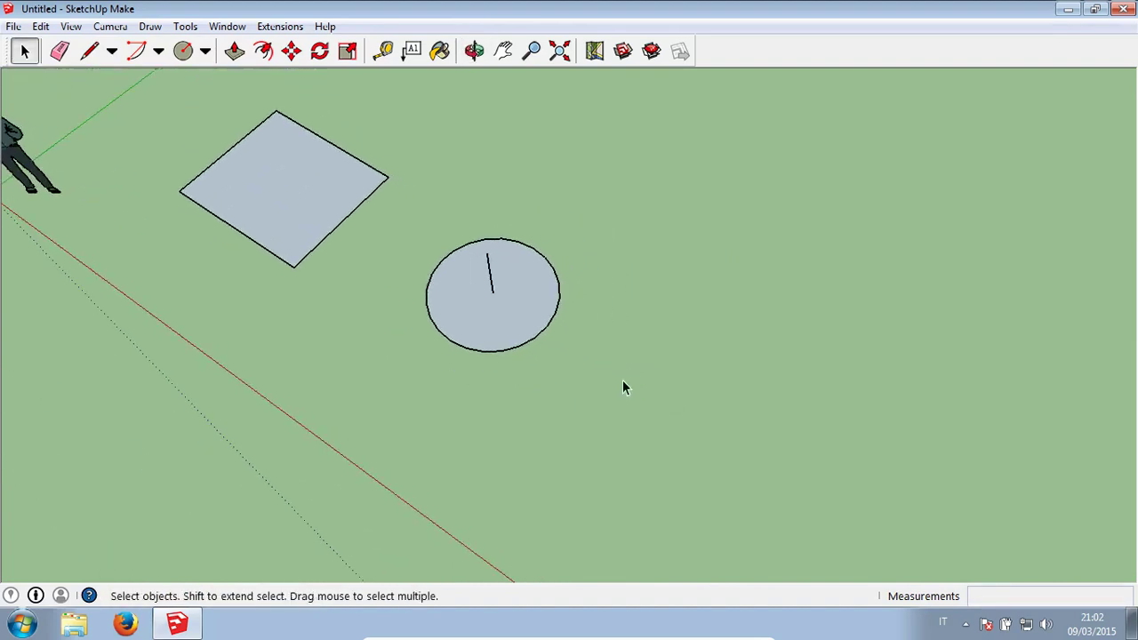
# Step: Draw a single long edge on the ground to the right of the circle
pyautogui.click(89, 51)
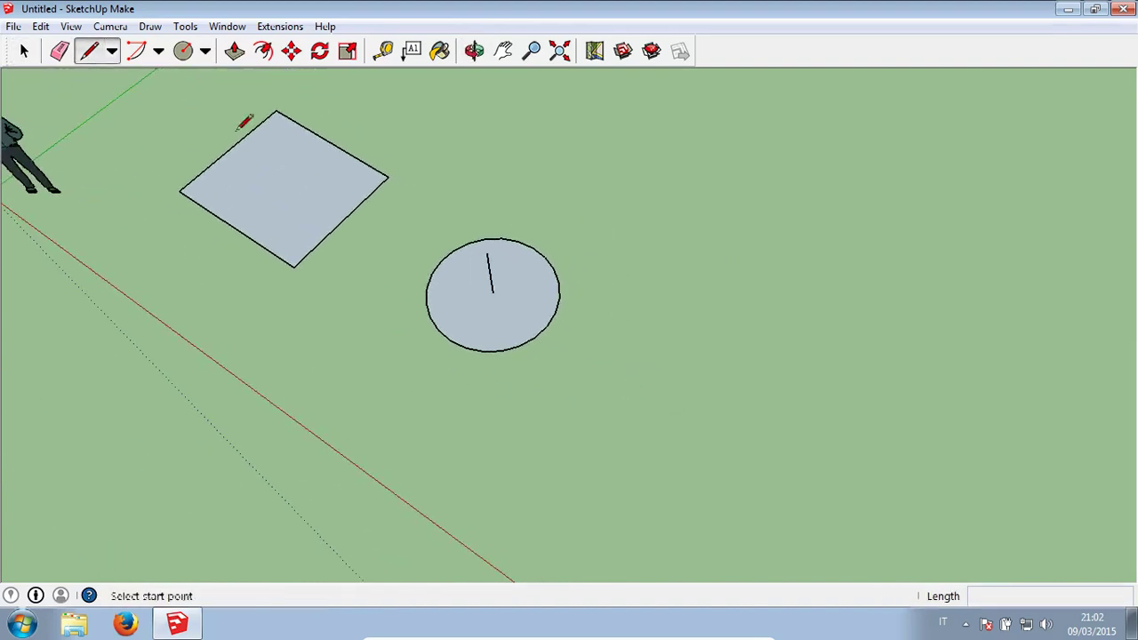
pyautogui.click(587, 405)
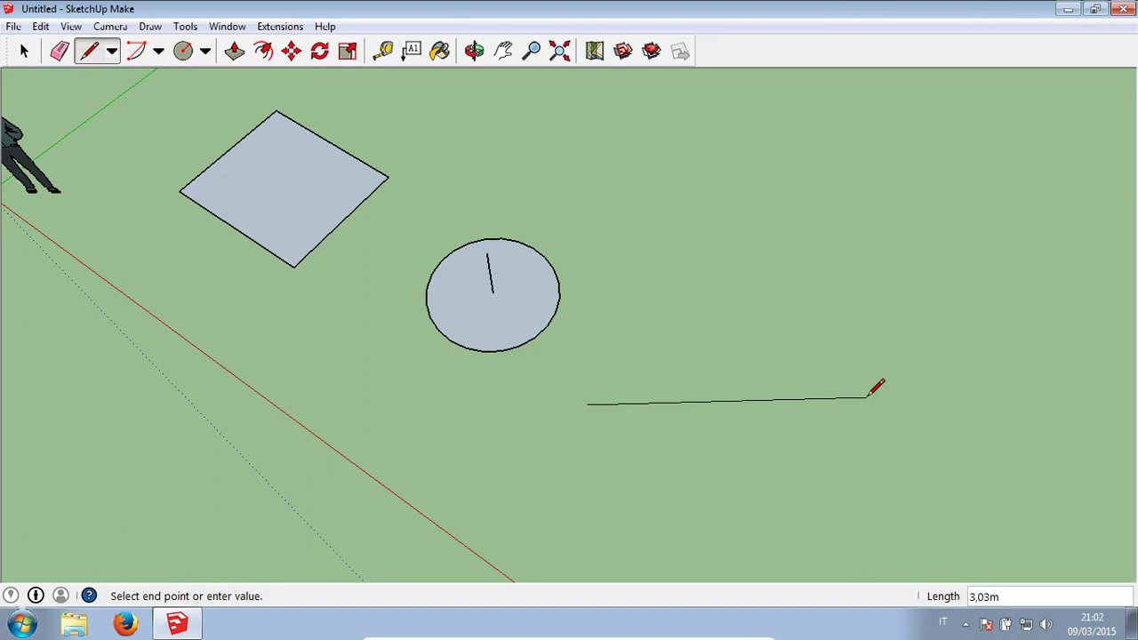
pyautogui.click(865, 398)
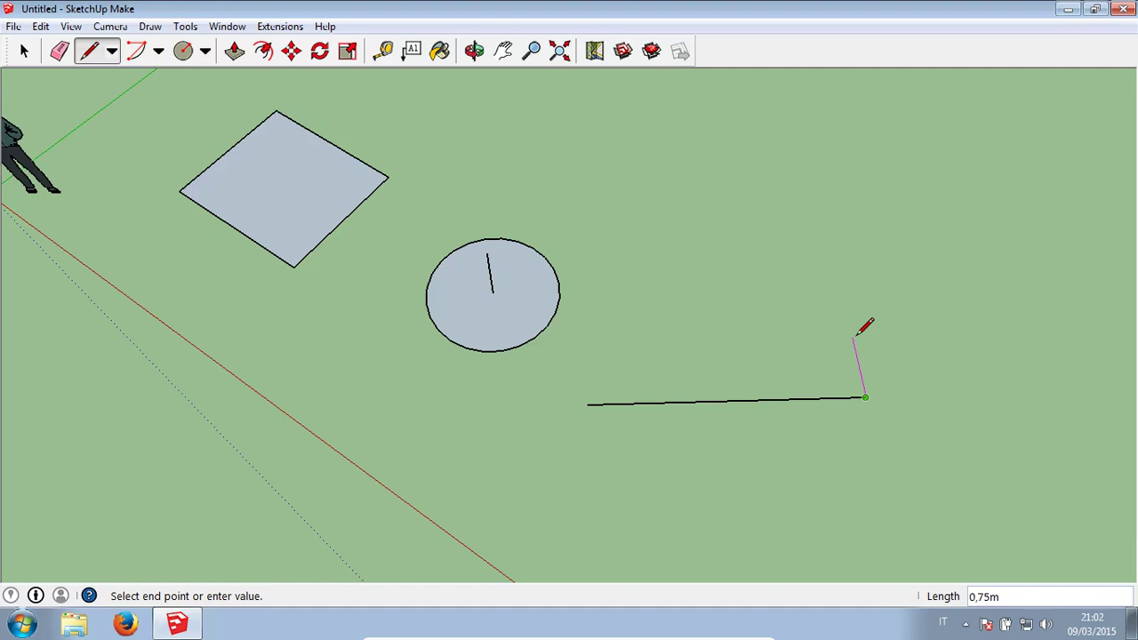
pyautogui.press('space')
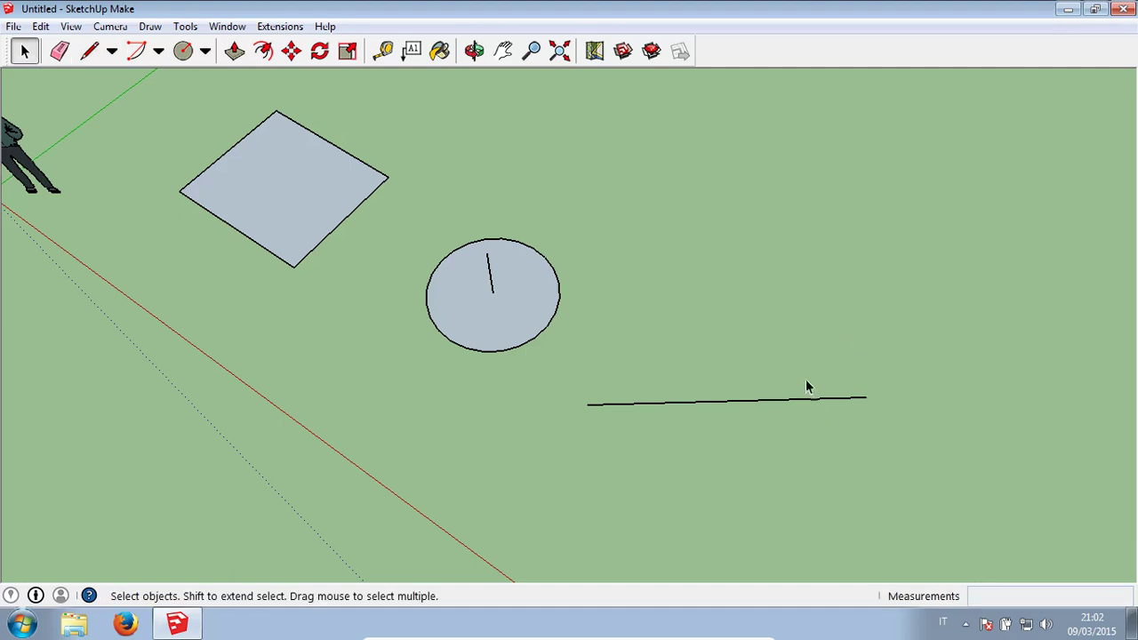
# Step: Draw a second long edge above the first, ending it parallel to the first line
pyautogui.press('l')
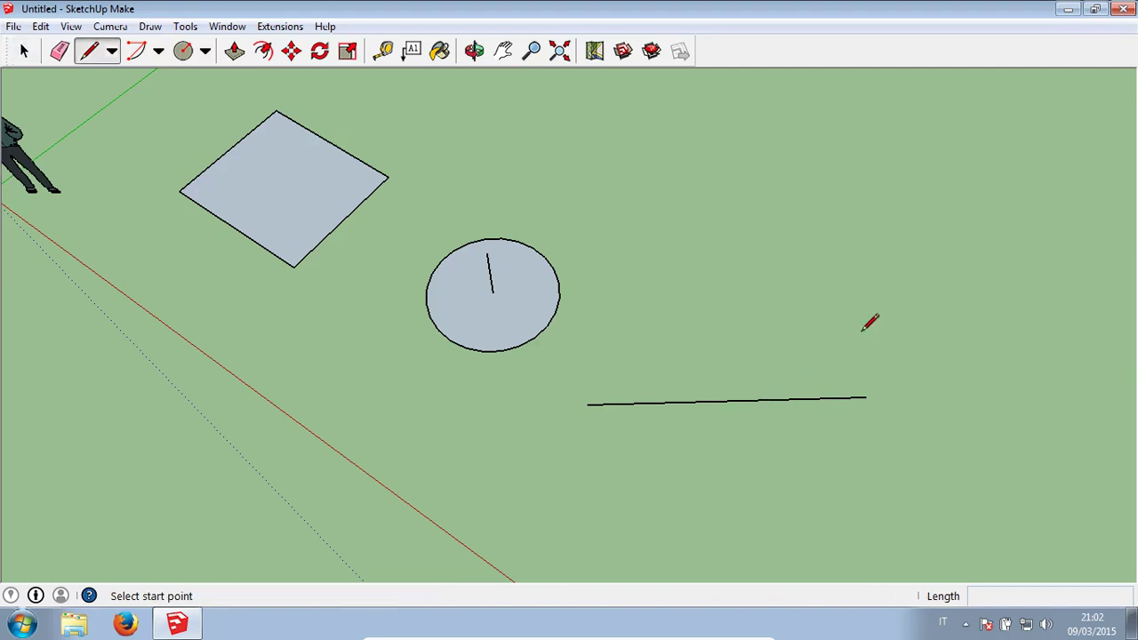
pyautogui.click(845, 311)
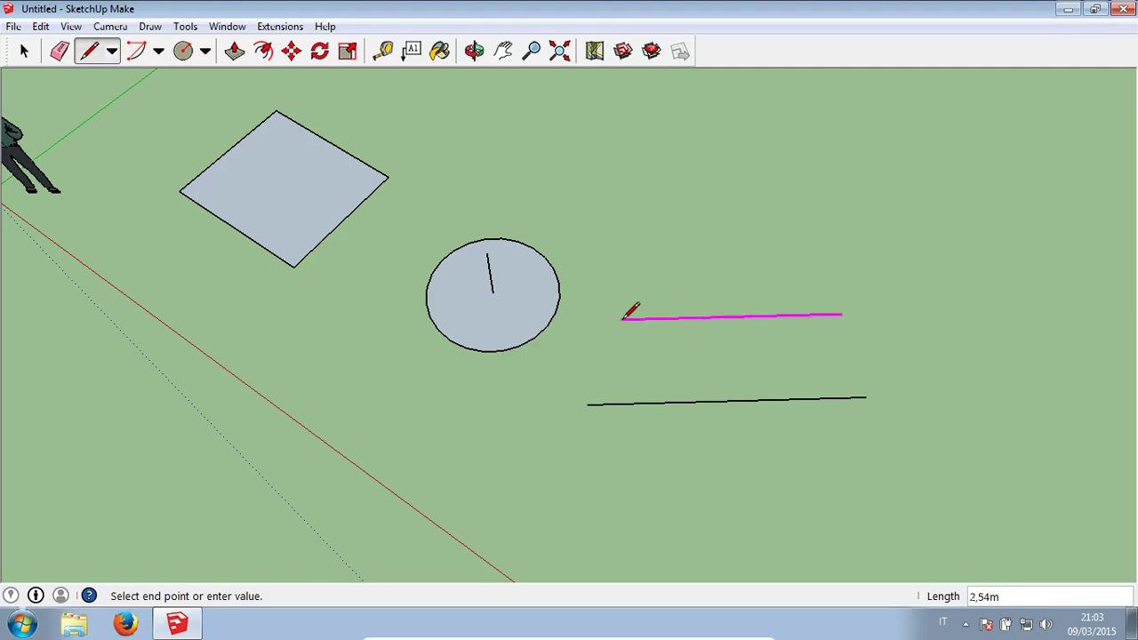
pyautogui.click(588, 404)
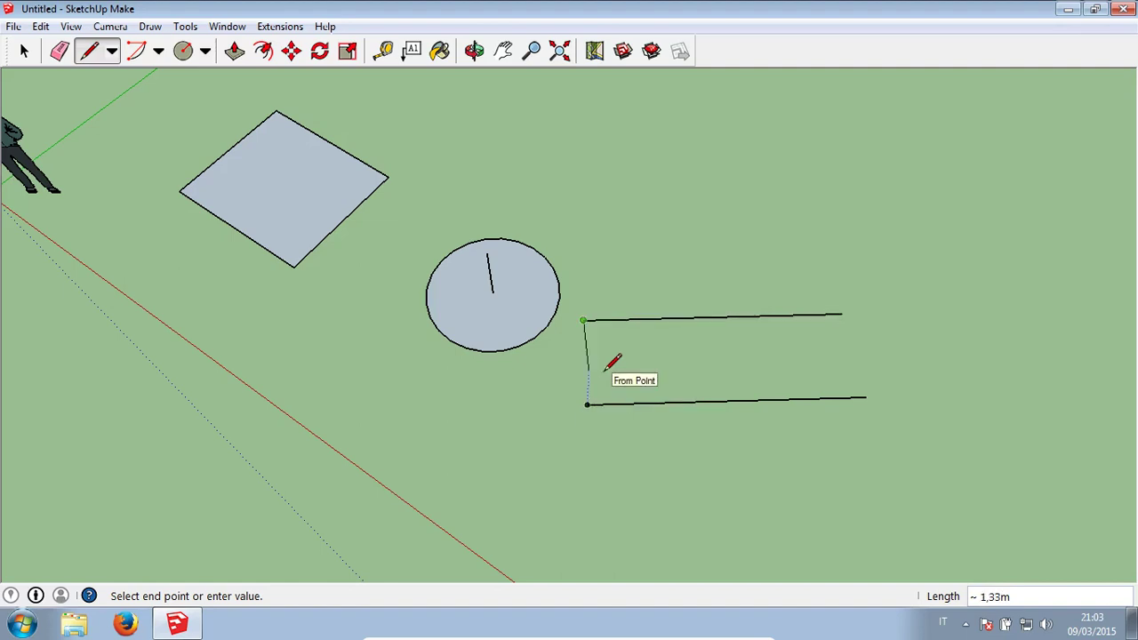
pyautogui.press('space')
pyautogui.scroll(-2, 622, 366)
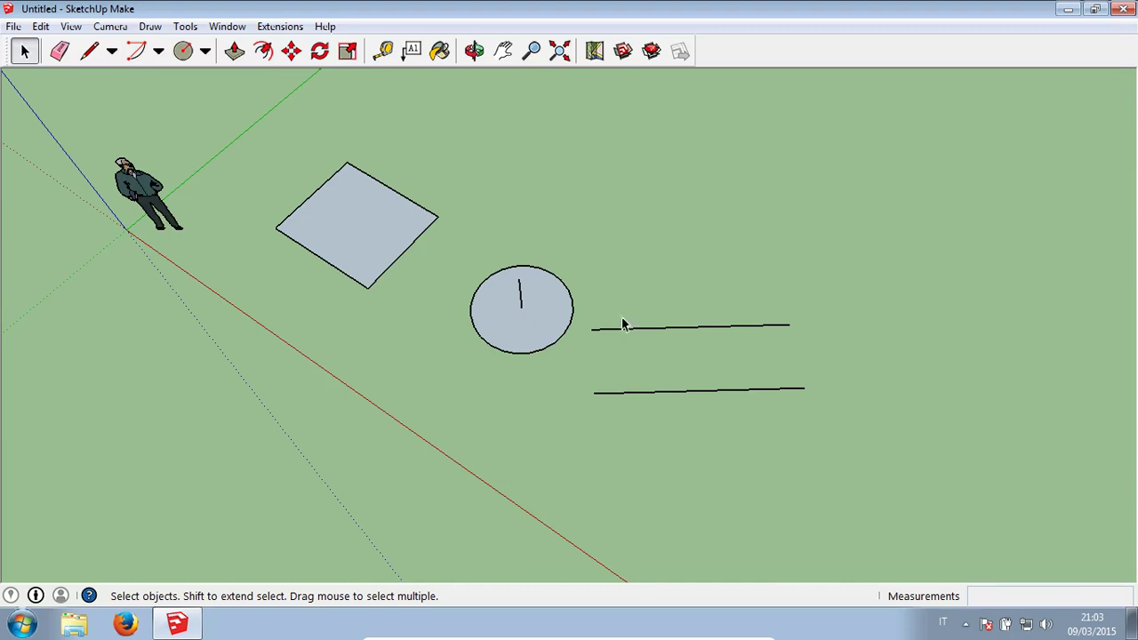
pyautogui.moveTo(622, 324); pyautogui.dragTo(768, 271, button='middle')
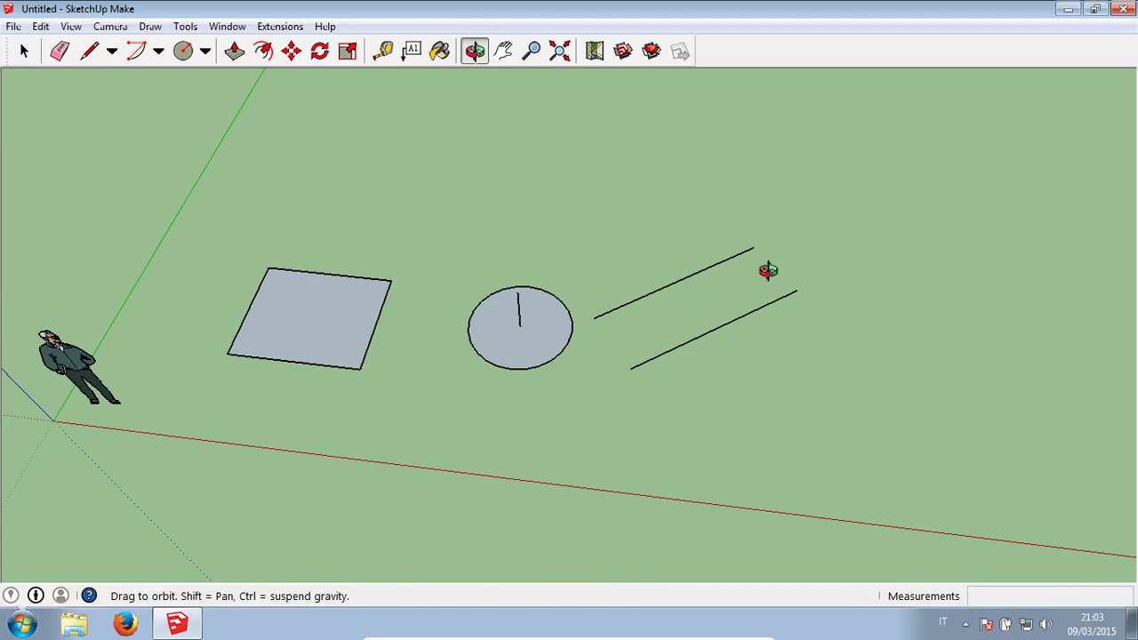